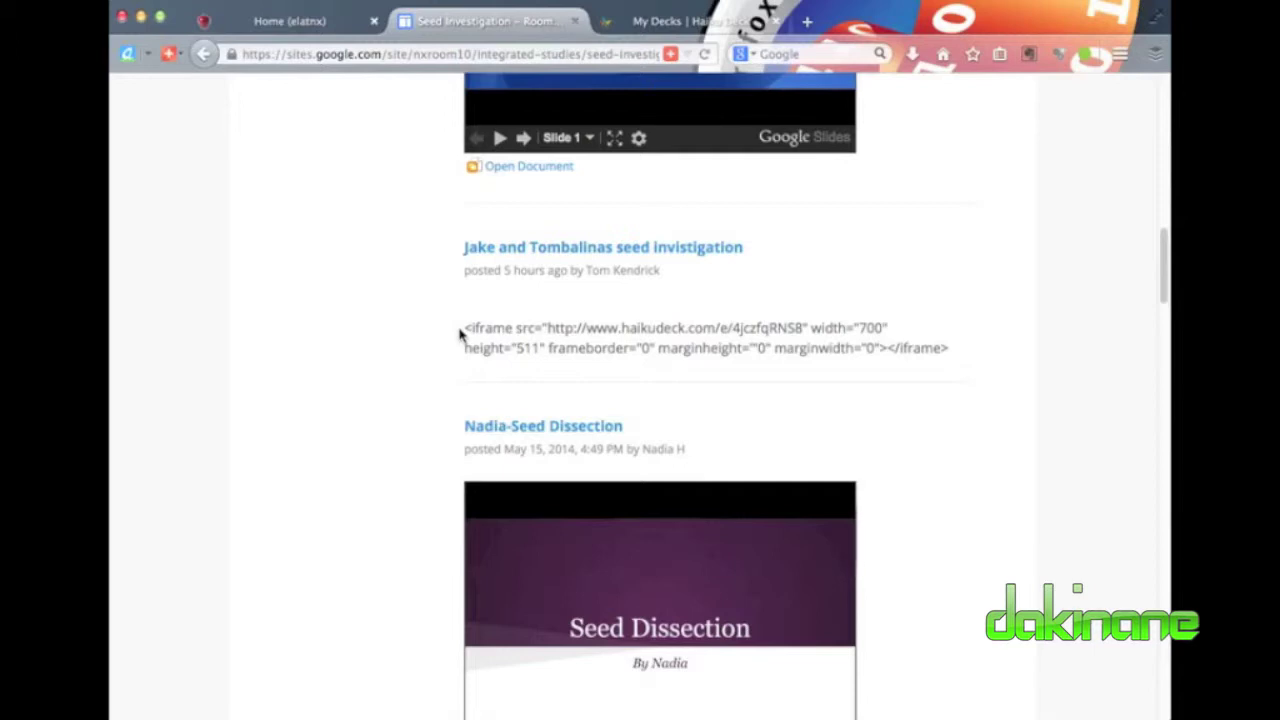
- Switch from the broken iframe post to the My Decks Haiku Deck gallery tab
click(714, 28)
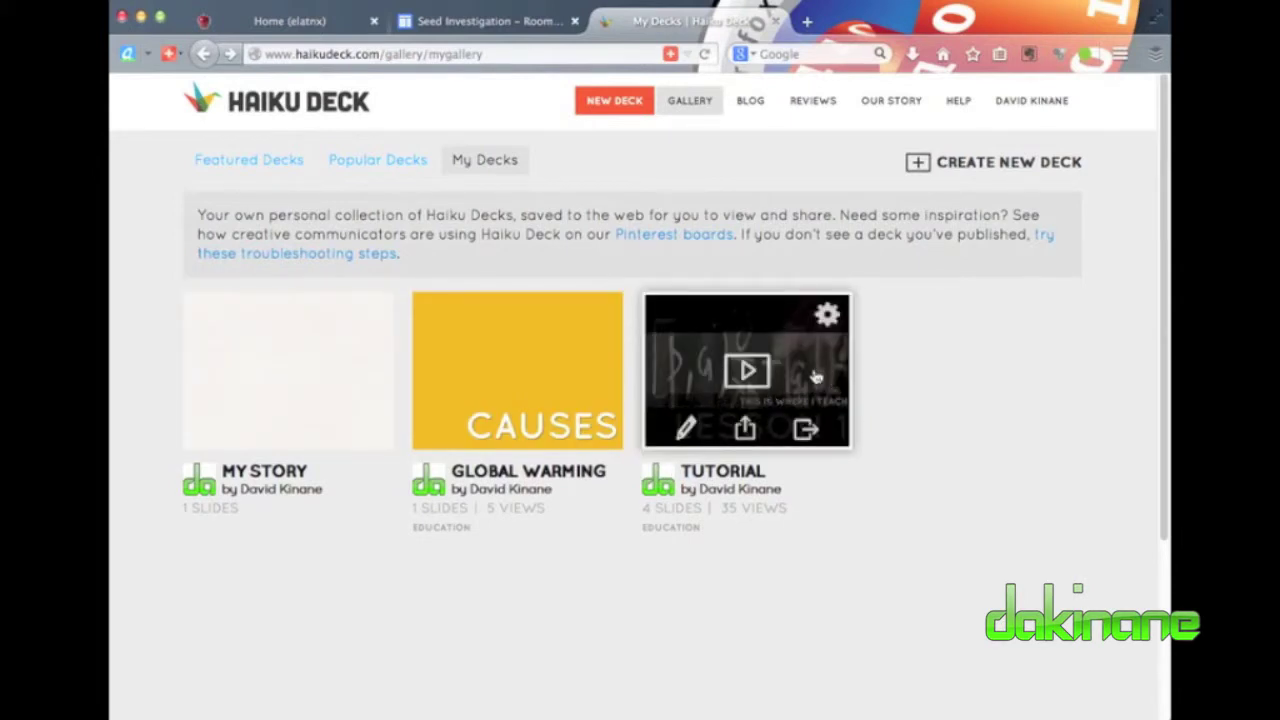
- Show and select the Tutorial deck's HTML iframe embed code in its sharing panel
click(306, 28)
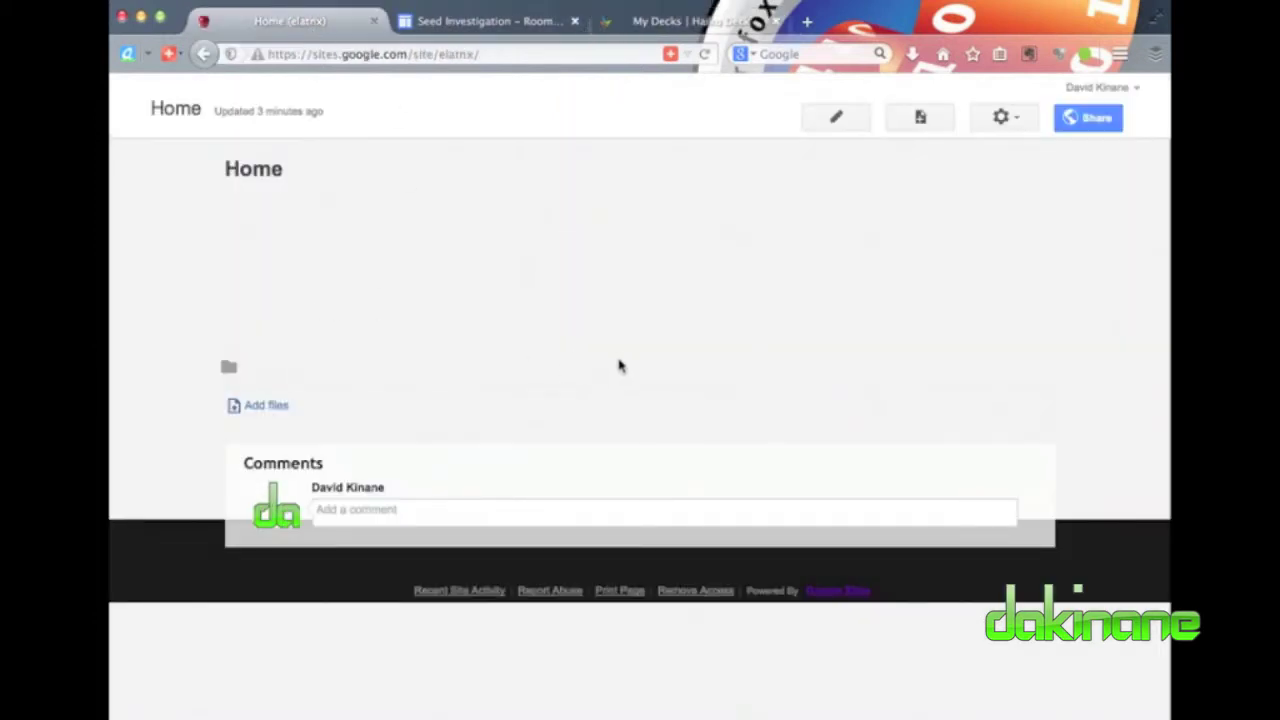
click(710, 22)
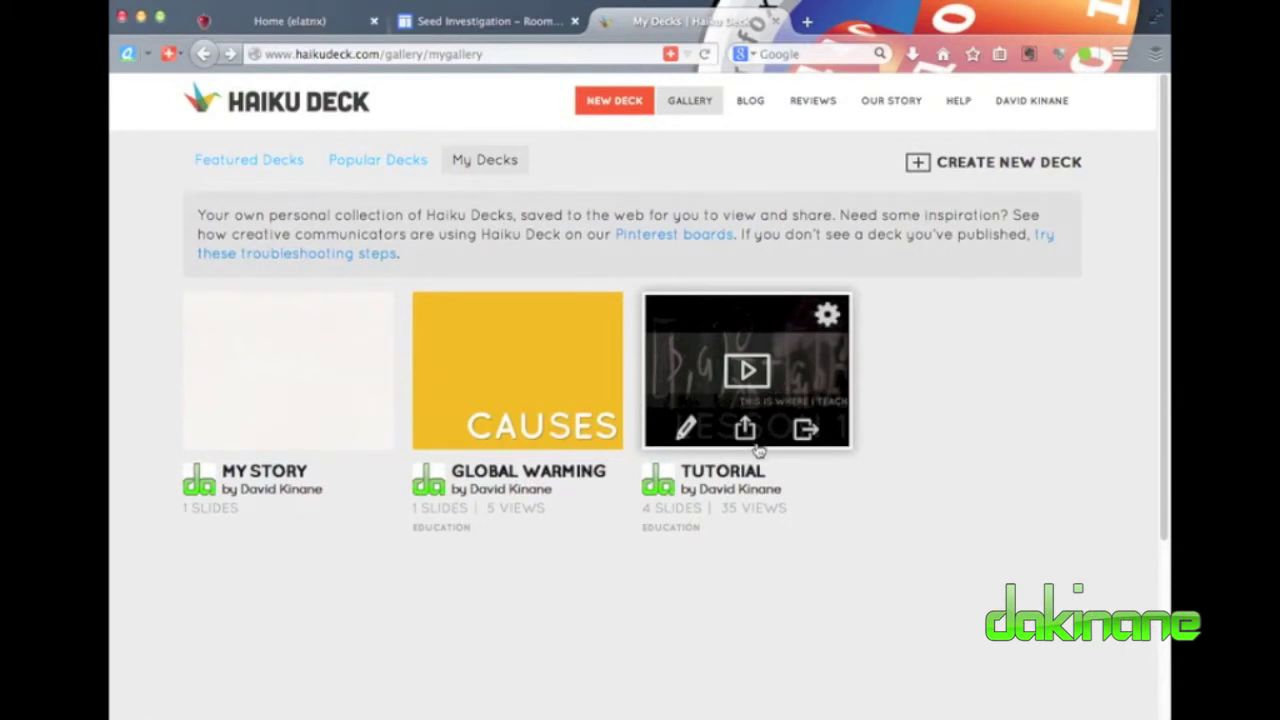
click(745, 432)
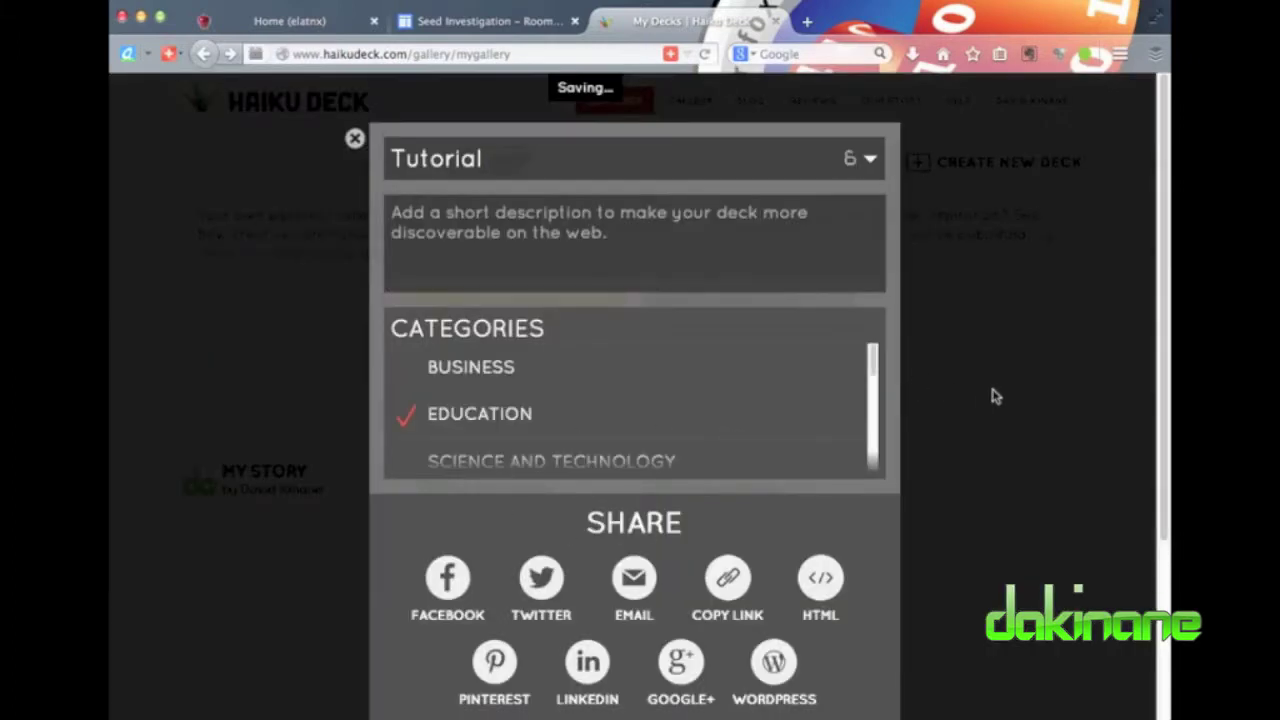
scroll(1006, 397, down, 3)
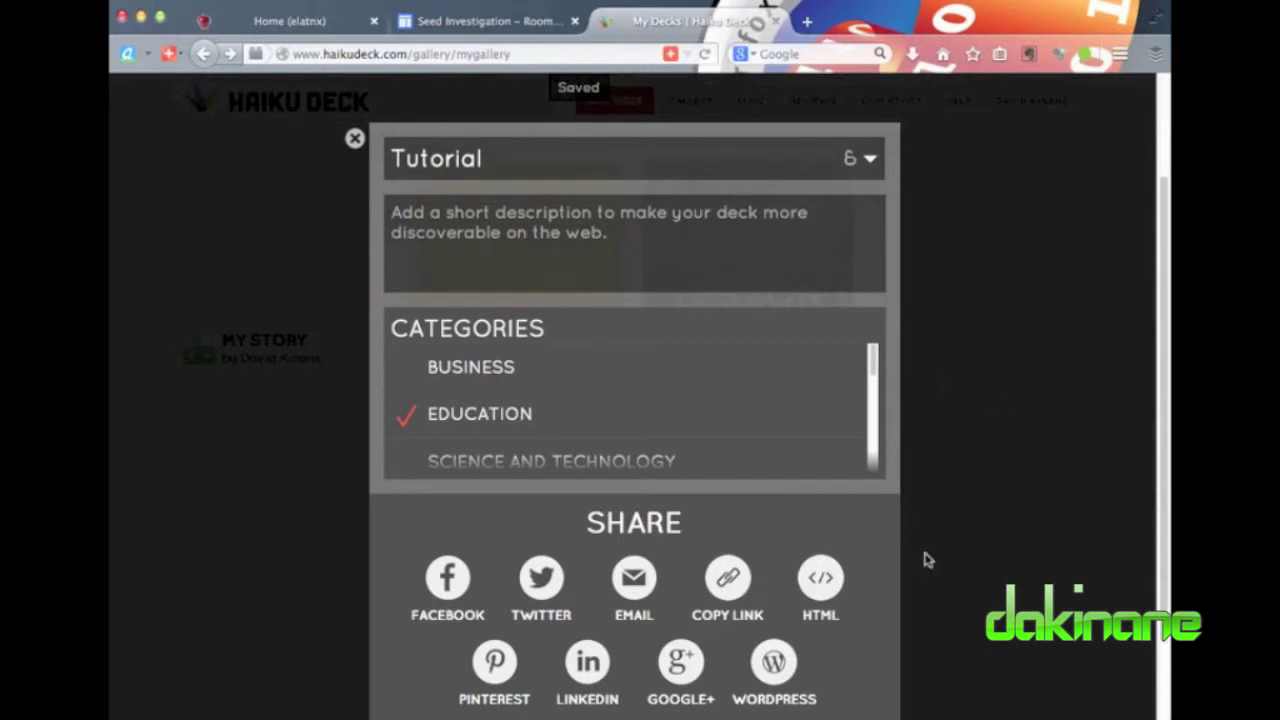
click(826, 585)
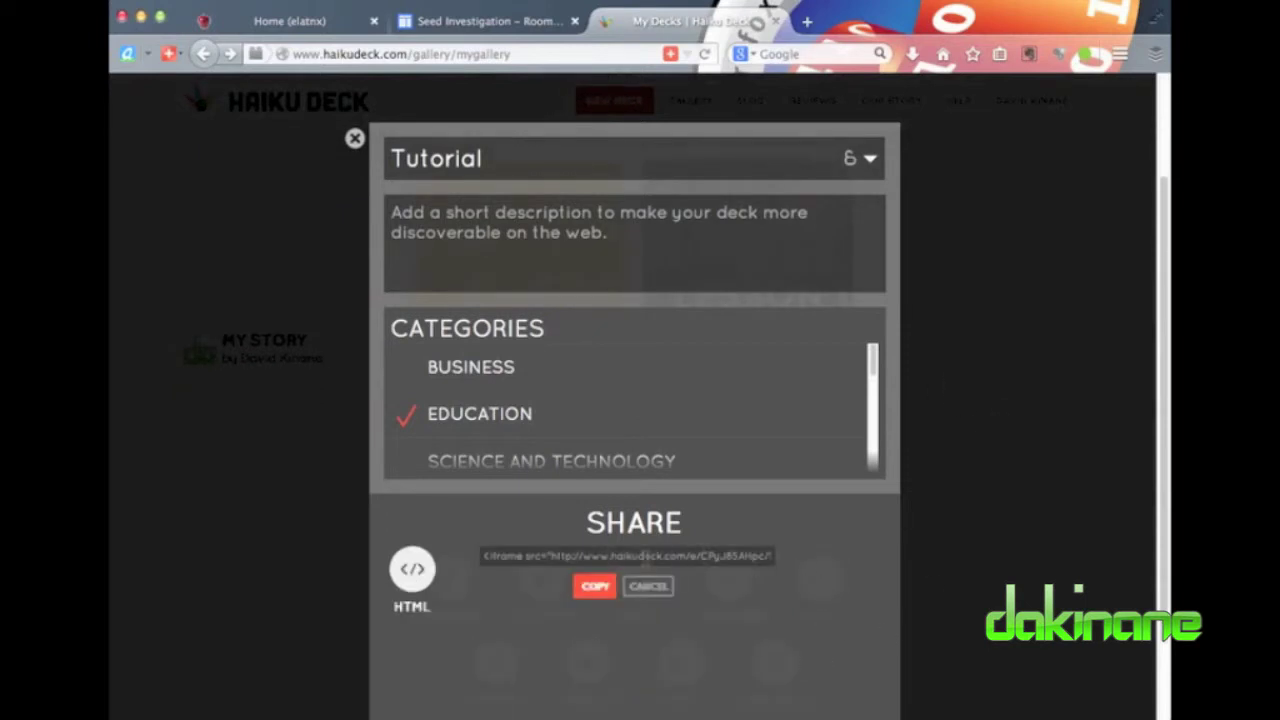
click(545, 557)
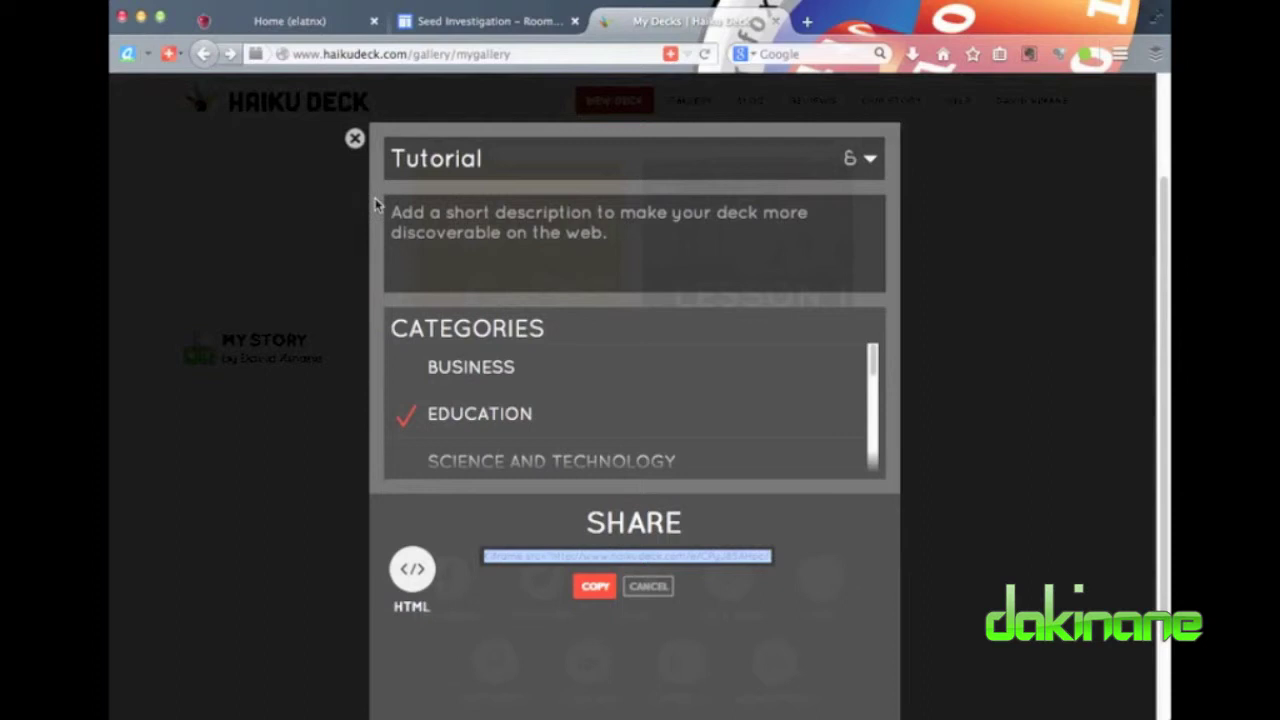
- Leave the gallery and open the Tutorial presentation page
click(356, 140)
mouse_move(747, 240)
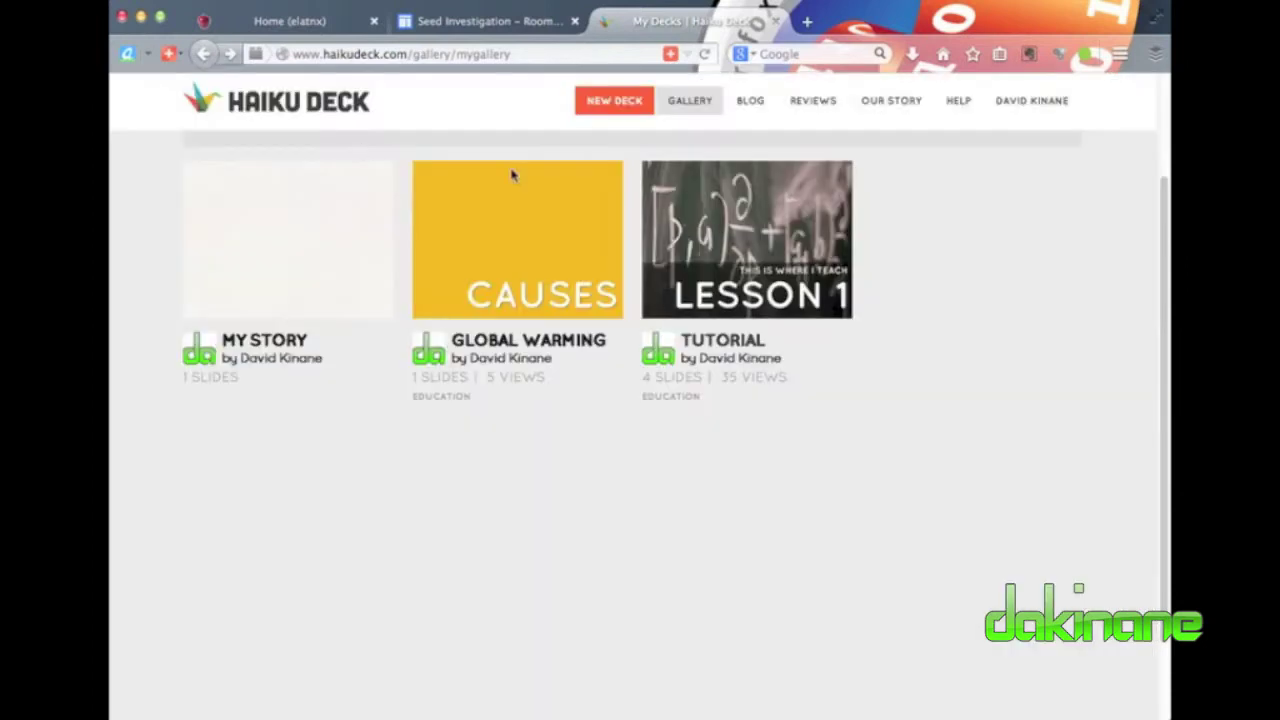
click(752, 243)
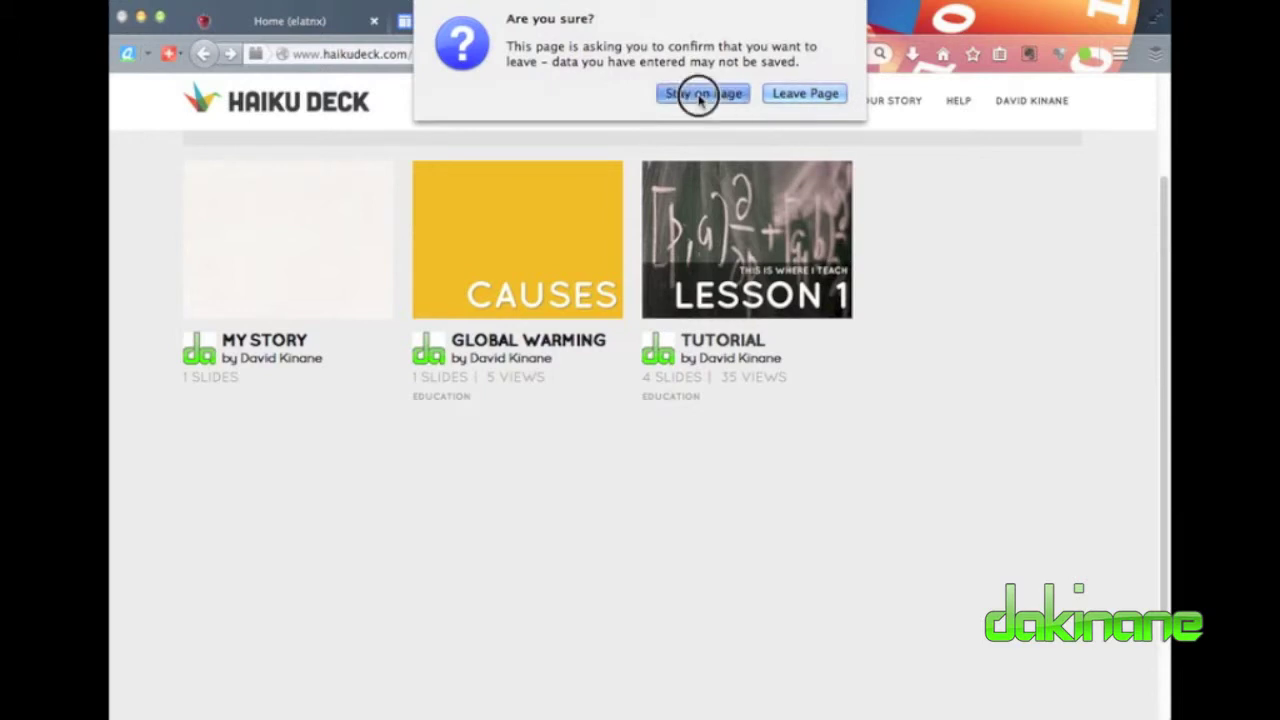
click(700, 93)
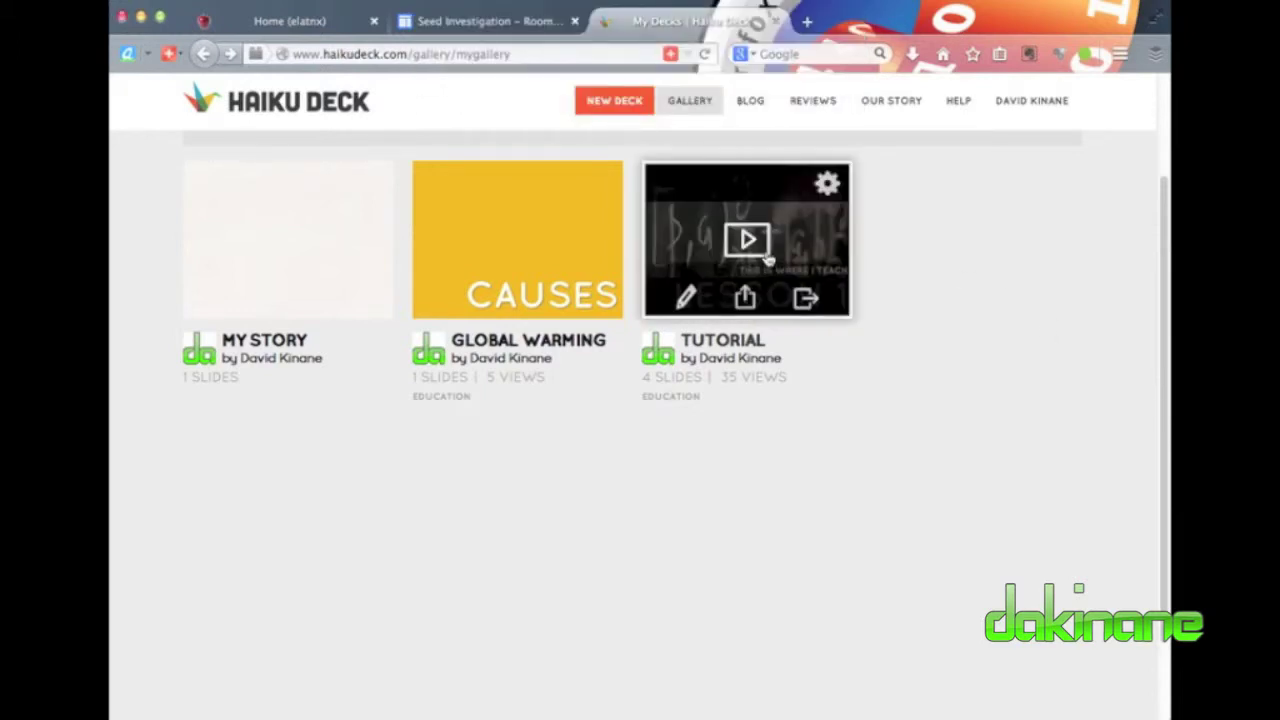
click(748, 242)
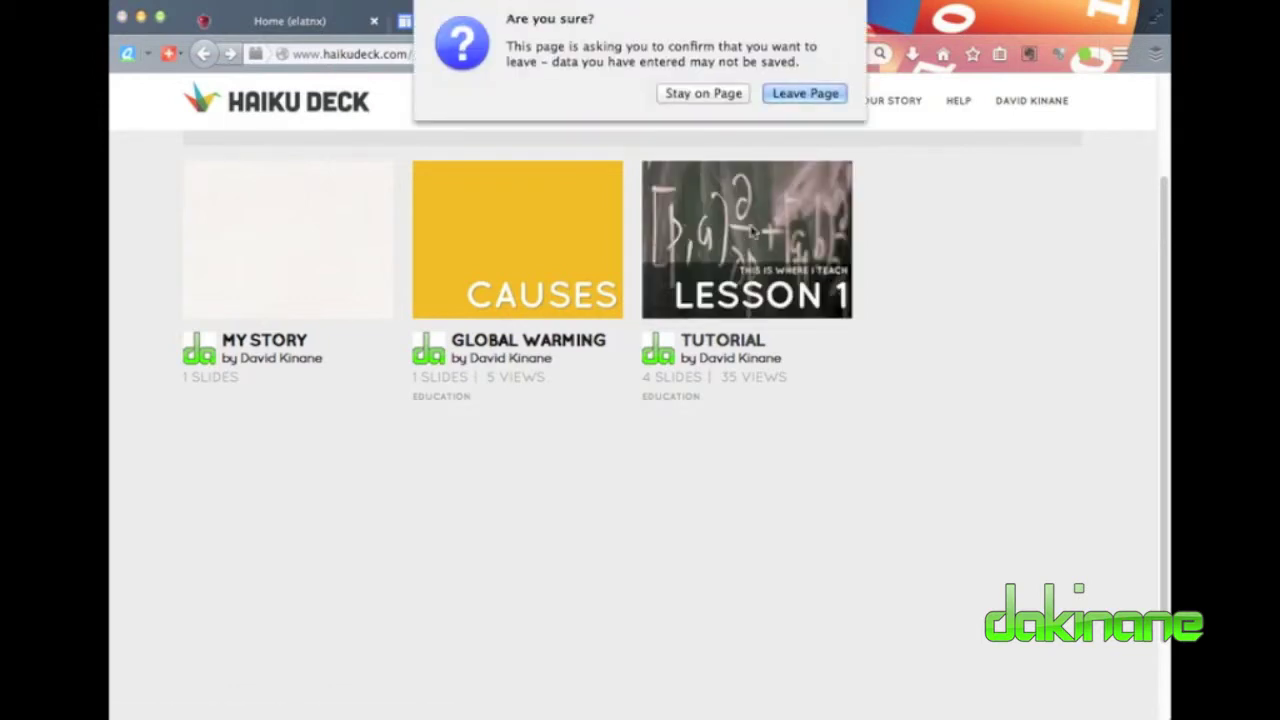
click(804, 94)
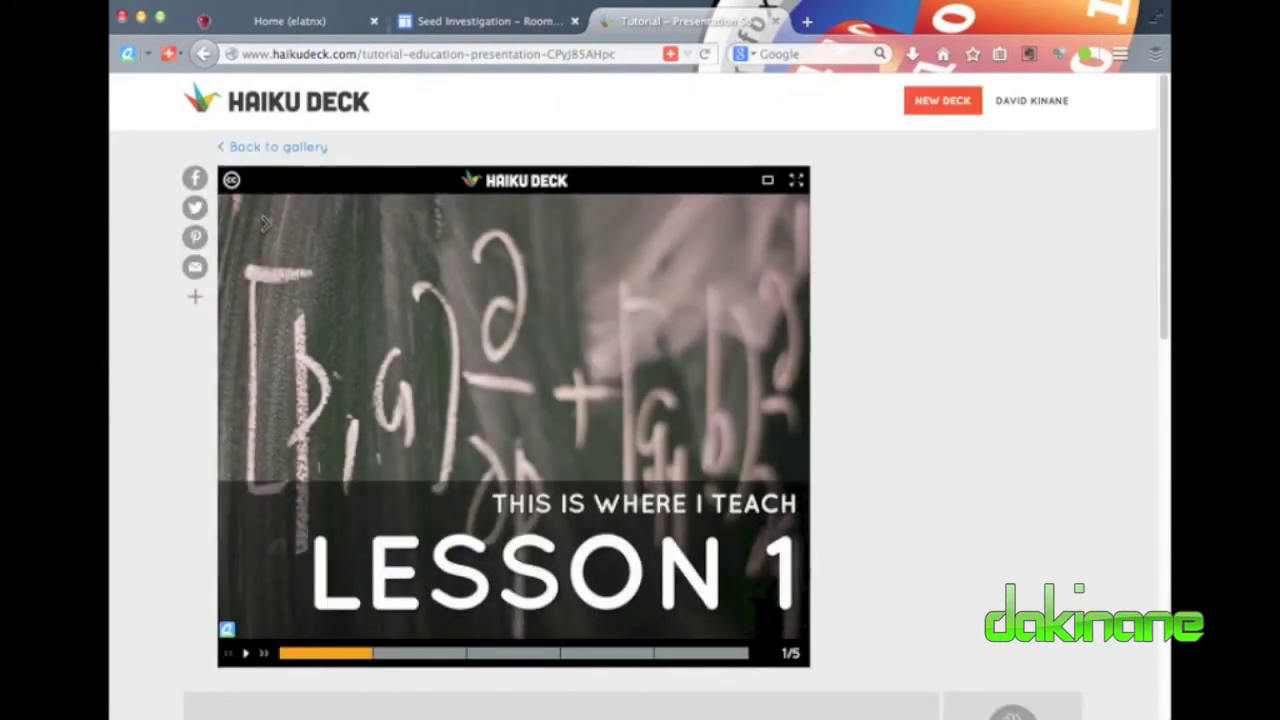
- Select the presentation's full embed code, then return to the Google Sites Home page
click(195, 296)
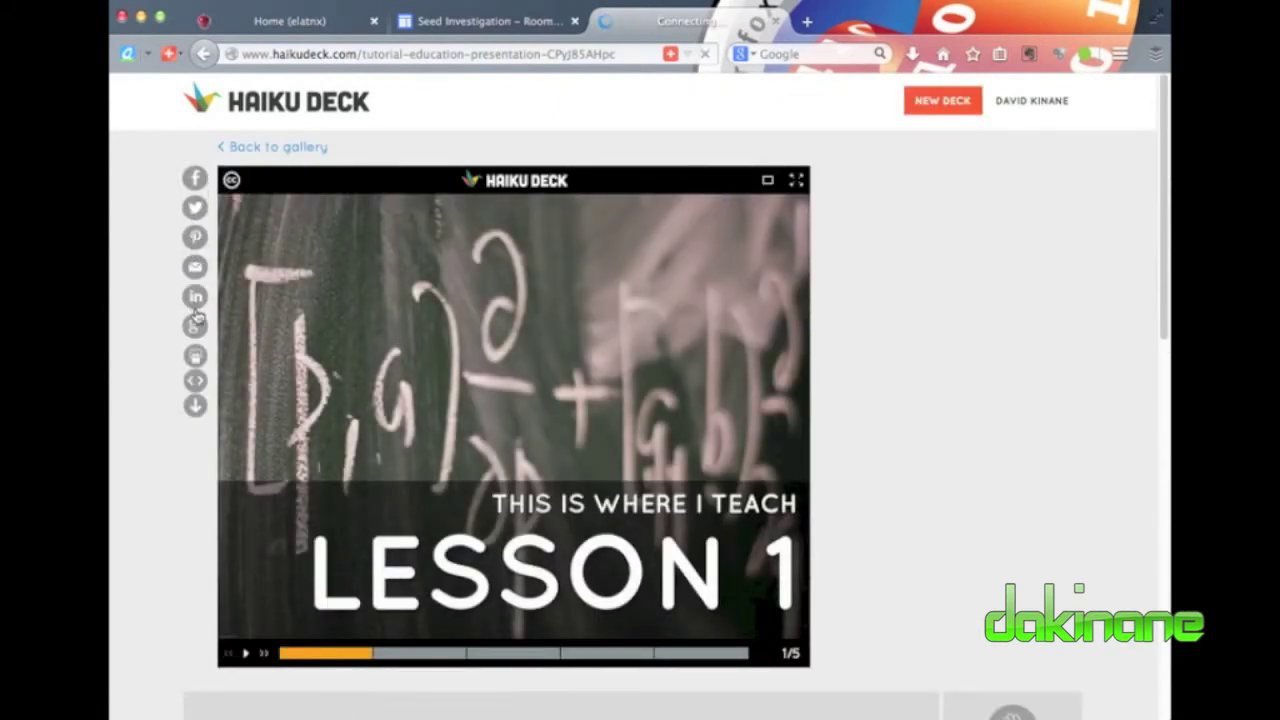
click(197, 385)
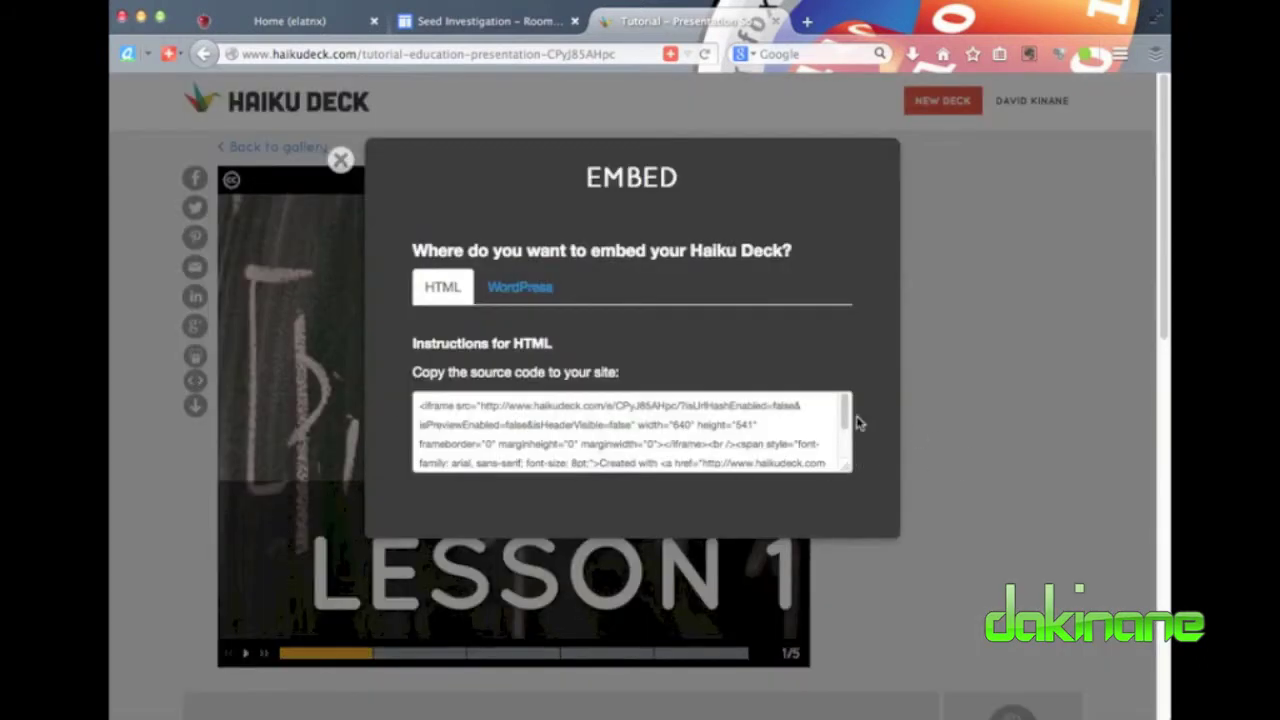
mouse_move(846, 417)
mouse_down()
mouse_move(848, 452)
mouse_move(848, 386)
mouse_up()
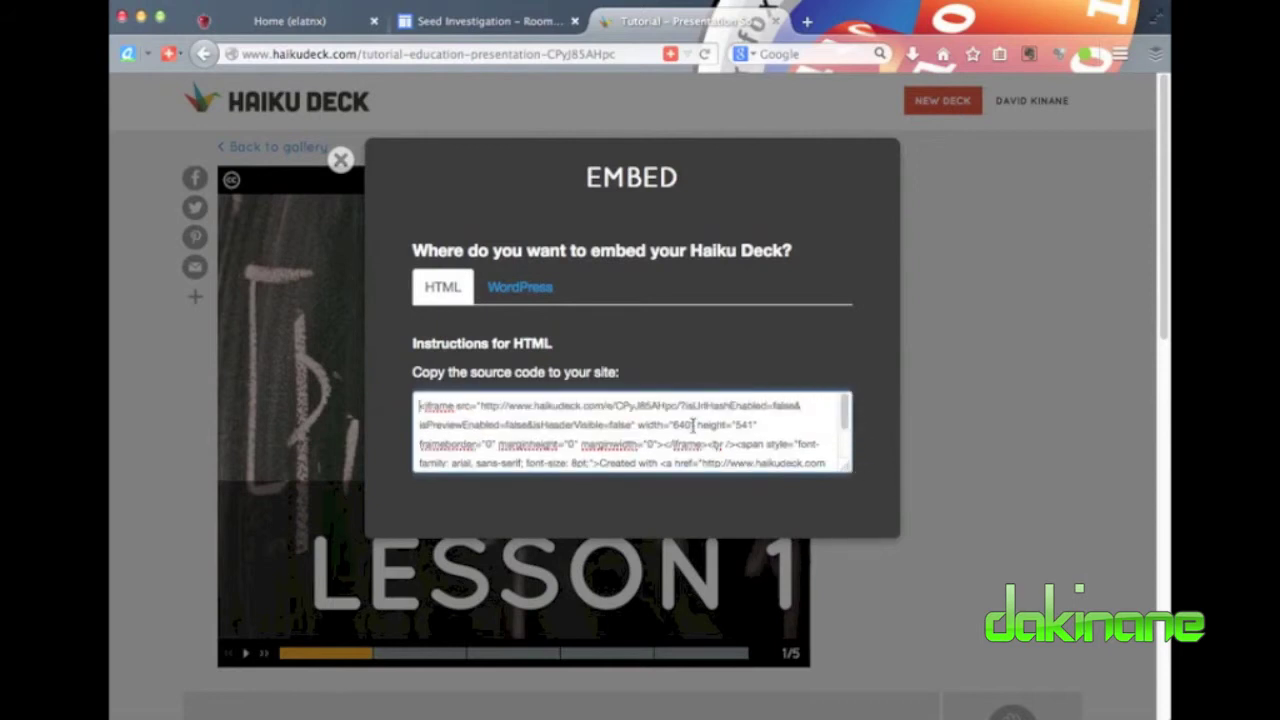
click(566, 412)
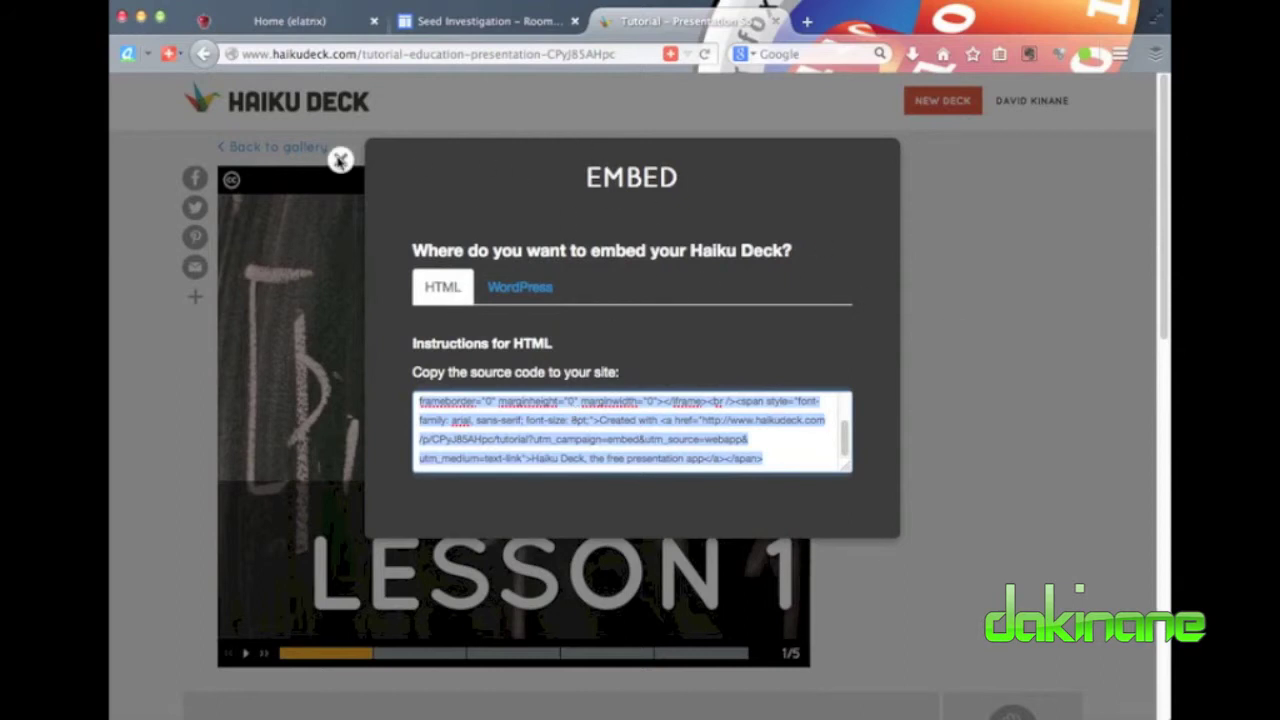
click(340, 160)
click(286, 21)
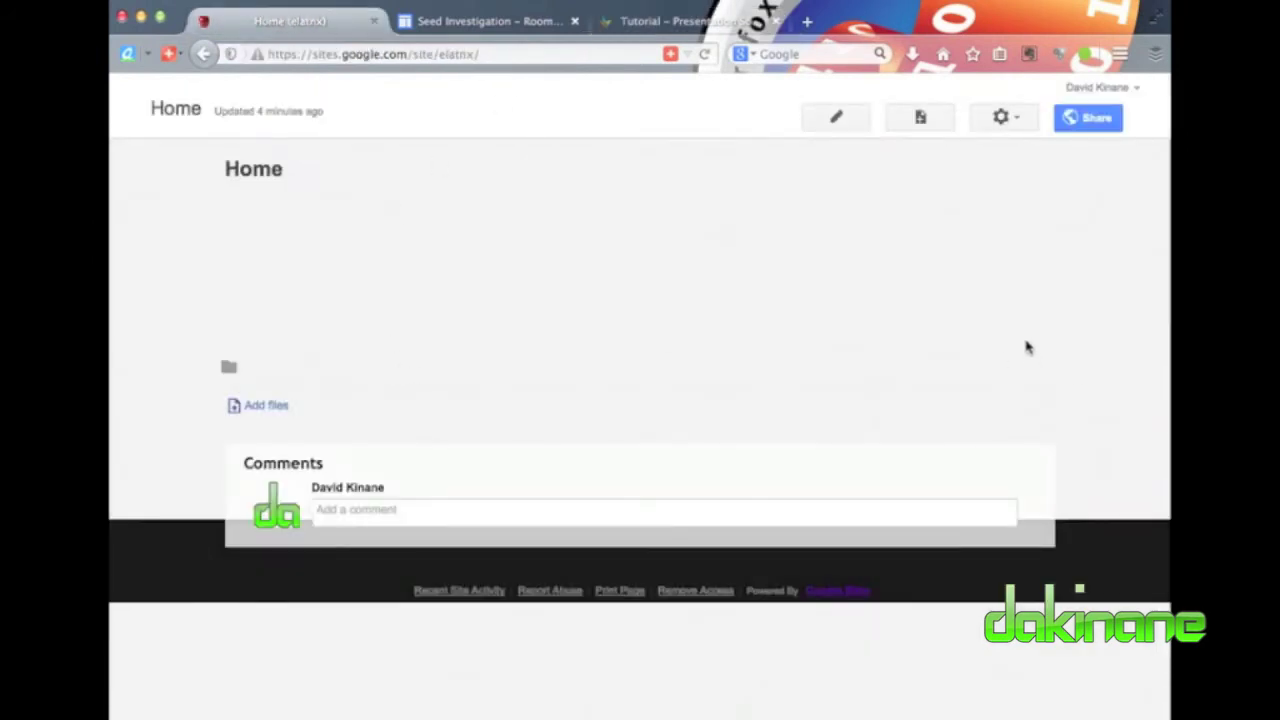
- Edit the Home page and open the left layout box's HTML source
click(835, 120)
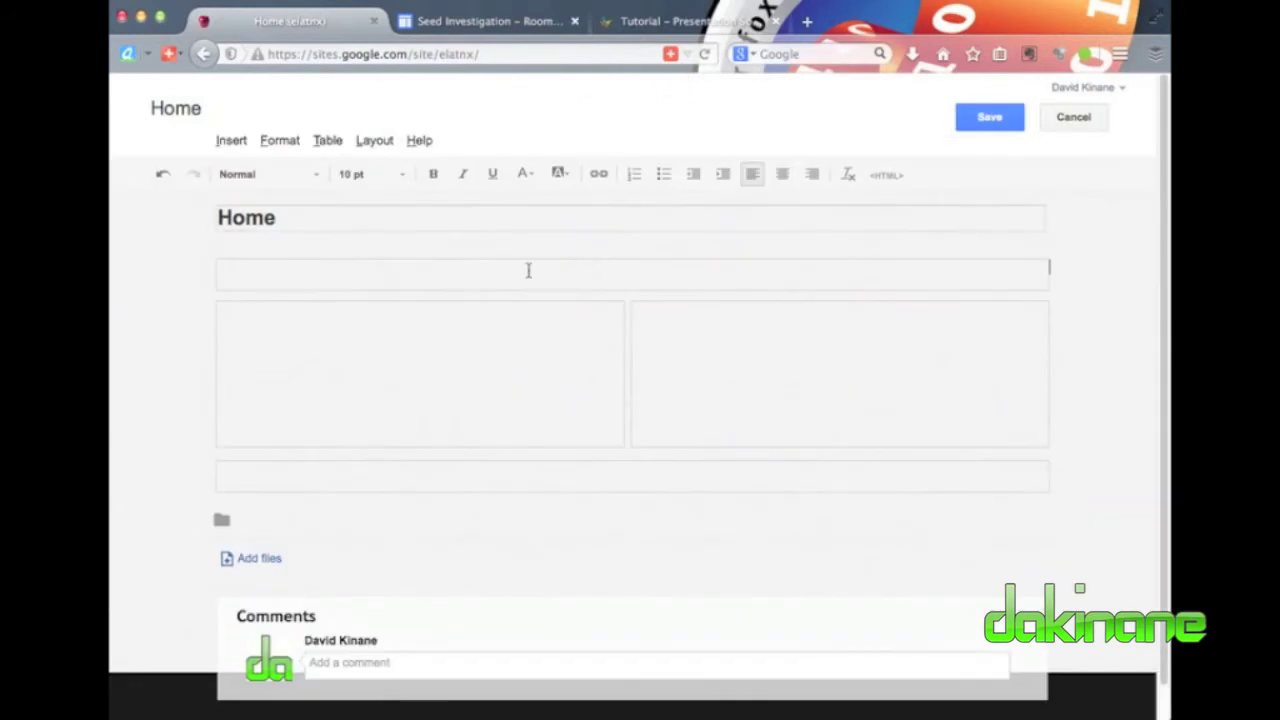
click(261, 321)
click(886, 176)
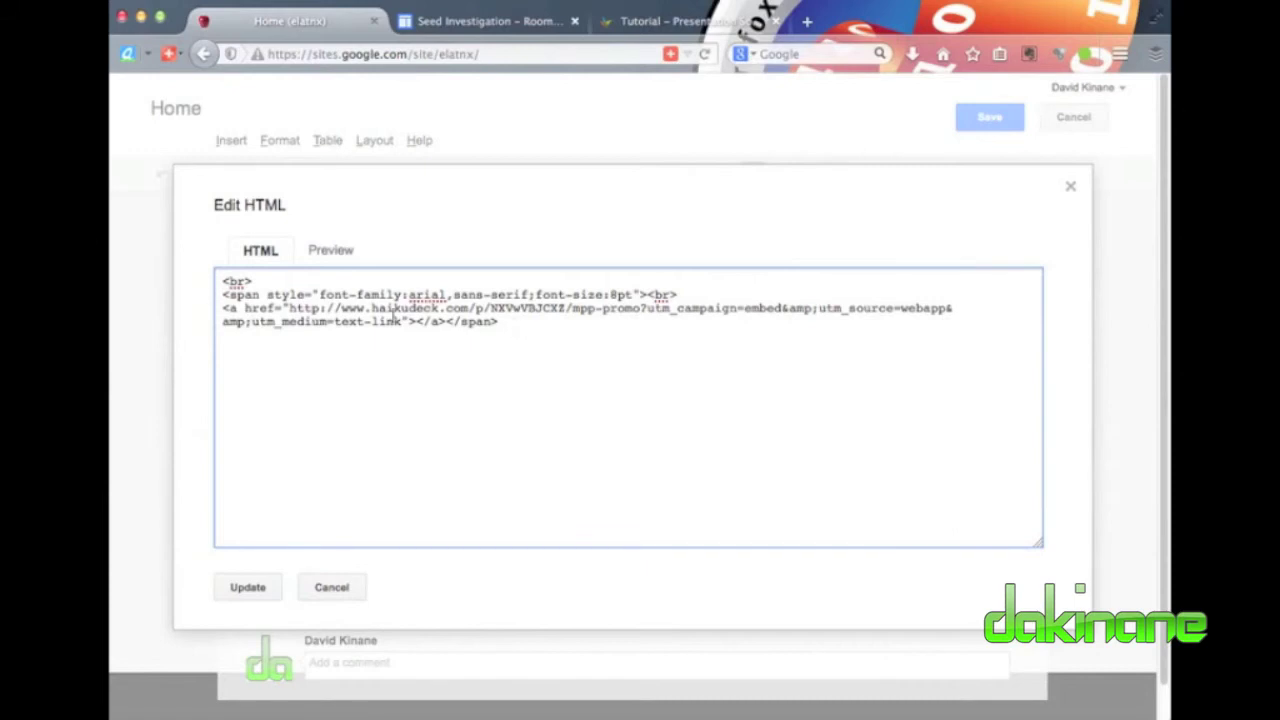
- Replace the existing HTML with the Haiku Deck embed code, changing http to https
drag(507, 327, 195, 287)
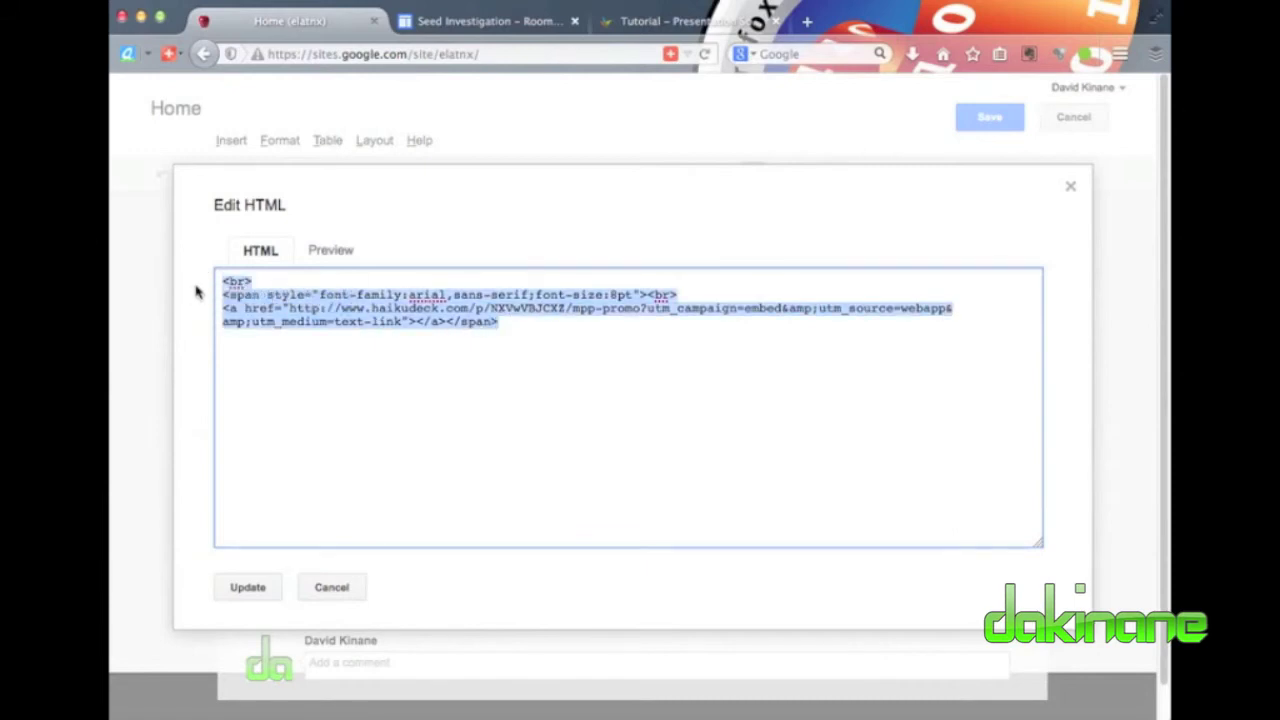
key(BackSpace)
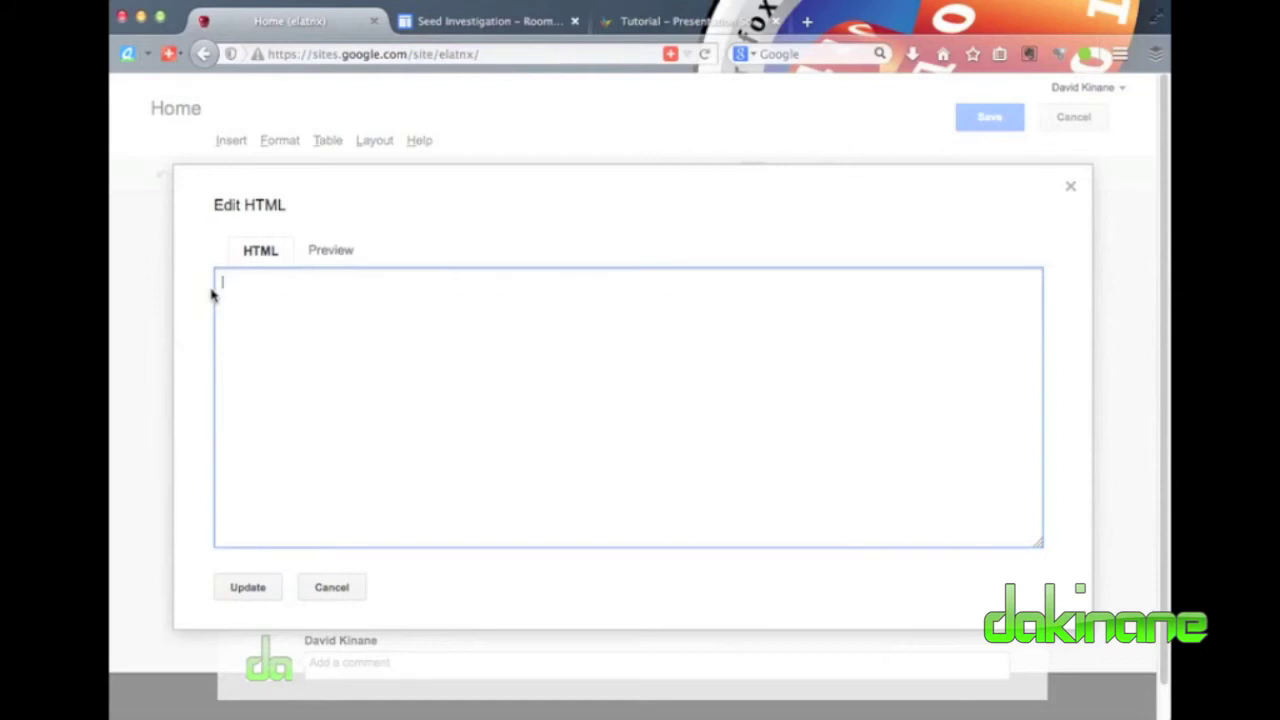
text(<iframe src="http://www.haikudeck.com/e/CPyJ85AHpc/?isUrlHashEnabled=false&isPreviewEnabled=false&isHeaderVisible=false" width="640" height="541" frameborder="0" marginheight="0" marginwidth="0"></iframe><br /><span style="font-family: arial, sans-serif; font-size: 8pt;">Created with <a href="http://www.haikudeck.com/p/CPyJ85AHpc/tutorial?utm_campaign=embed&utm_source=webapp&utm_medium=text-link">Haiku Deck, the free presentation app</a></span>)
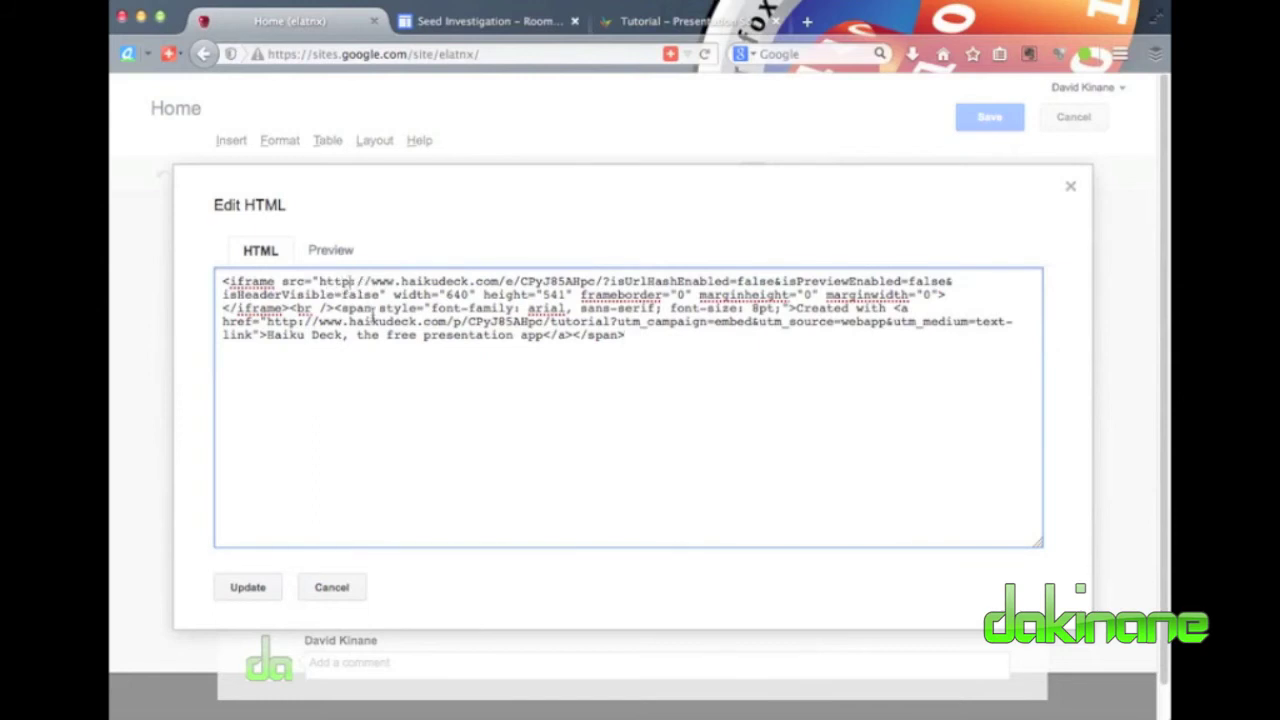
text(s)
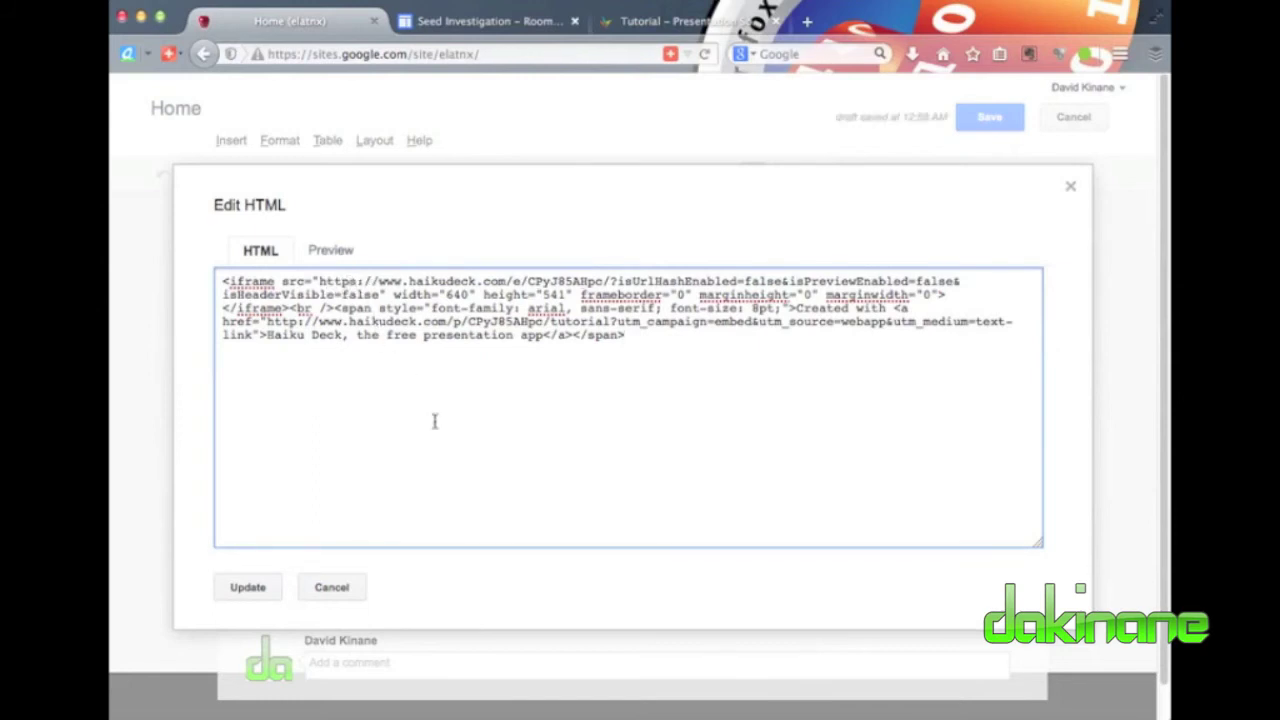
- Apply the HTML, save the Home page, and view the embedded Lesson 1 presentation
click(250, 587)
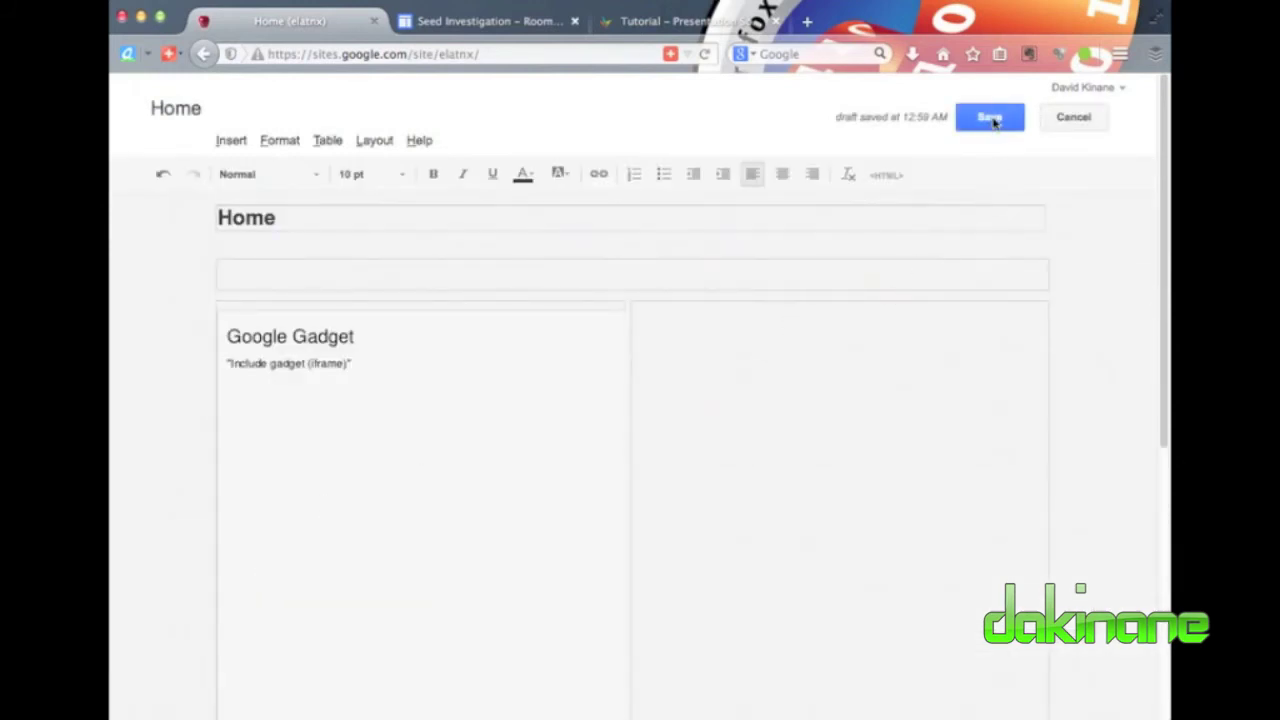
click(991, 119)
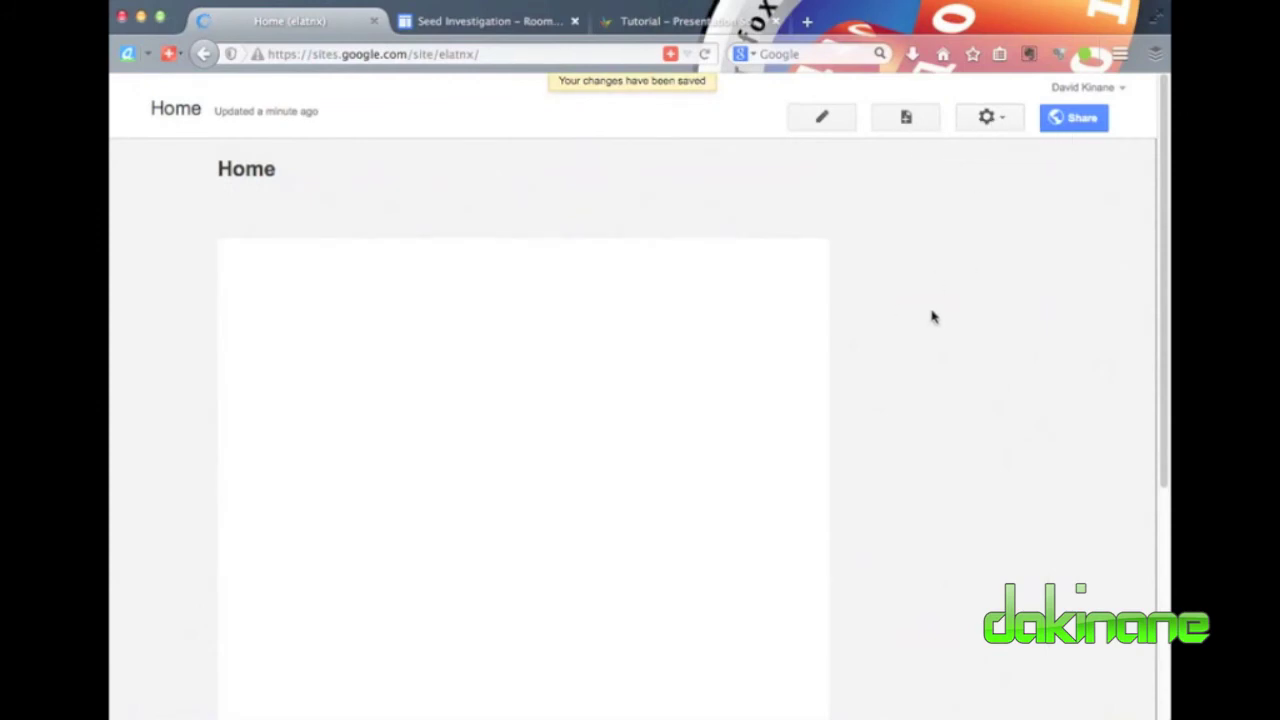
scroll(932, 317, down, 1)
scroll(932, 317, down, 1)
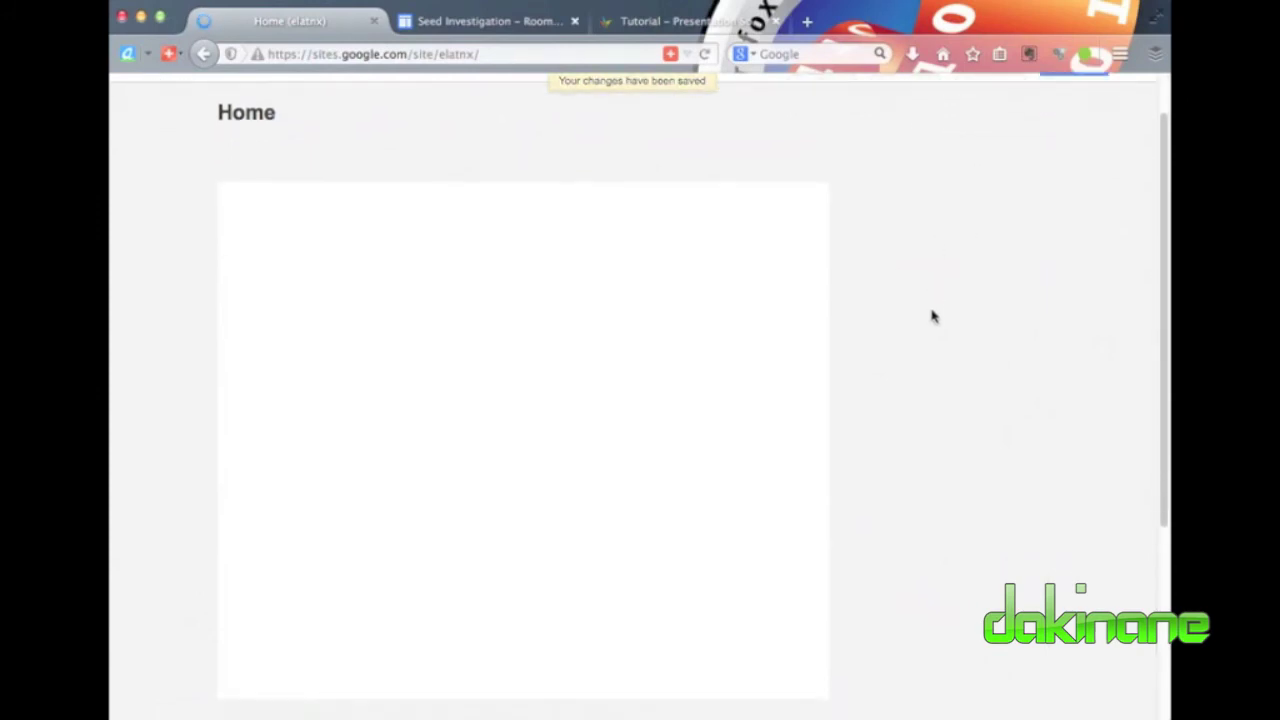
scroll(932, 317, down, 1)
scroll(932, 317, down, 1)
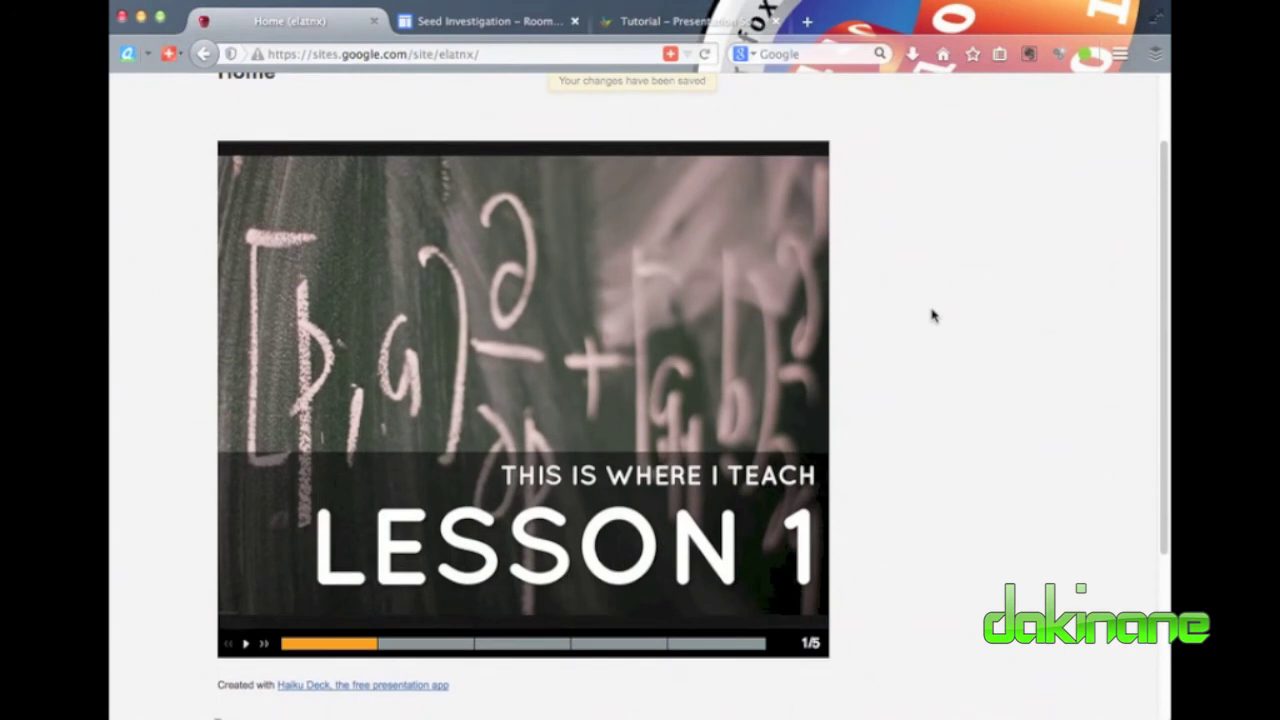
scroll(932, 316, up, 1)
scroll(932, 316, up, 2)
scroll(931, 313, down, 3)
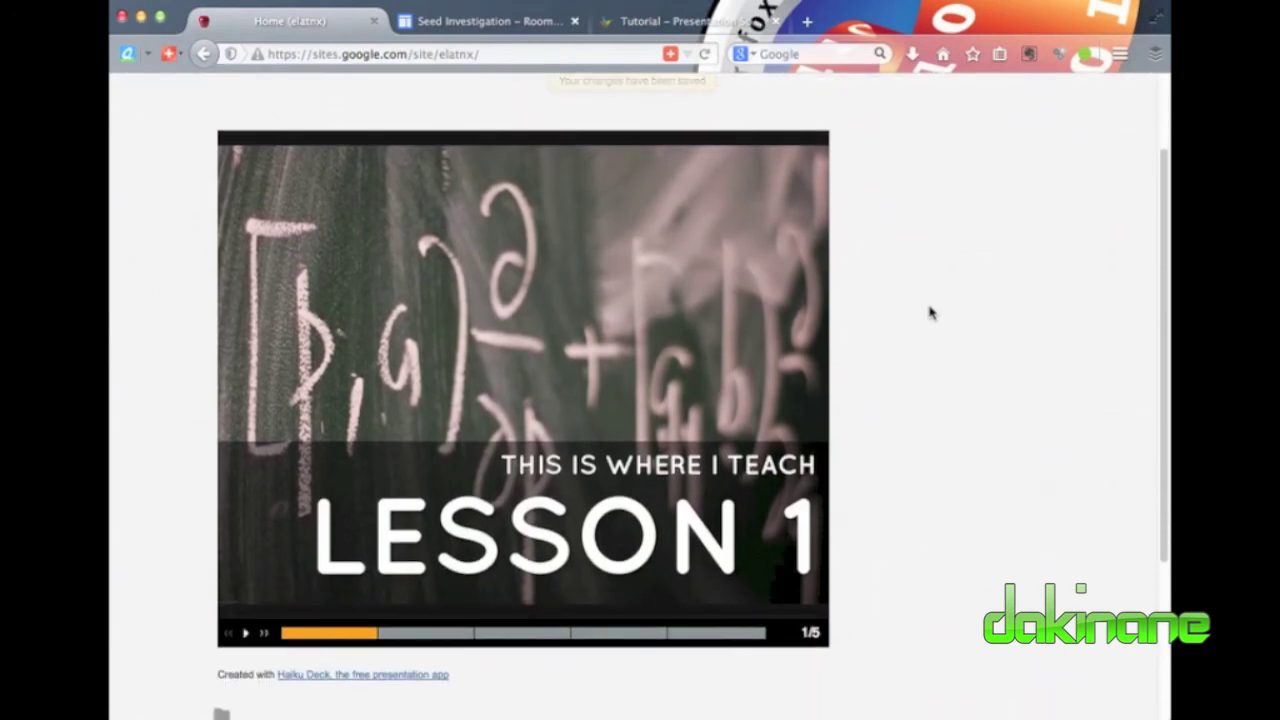